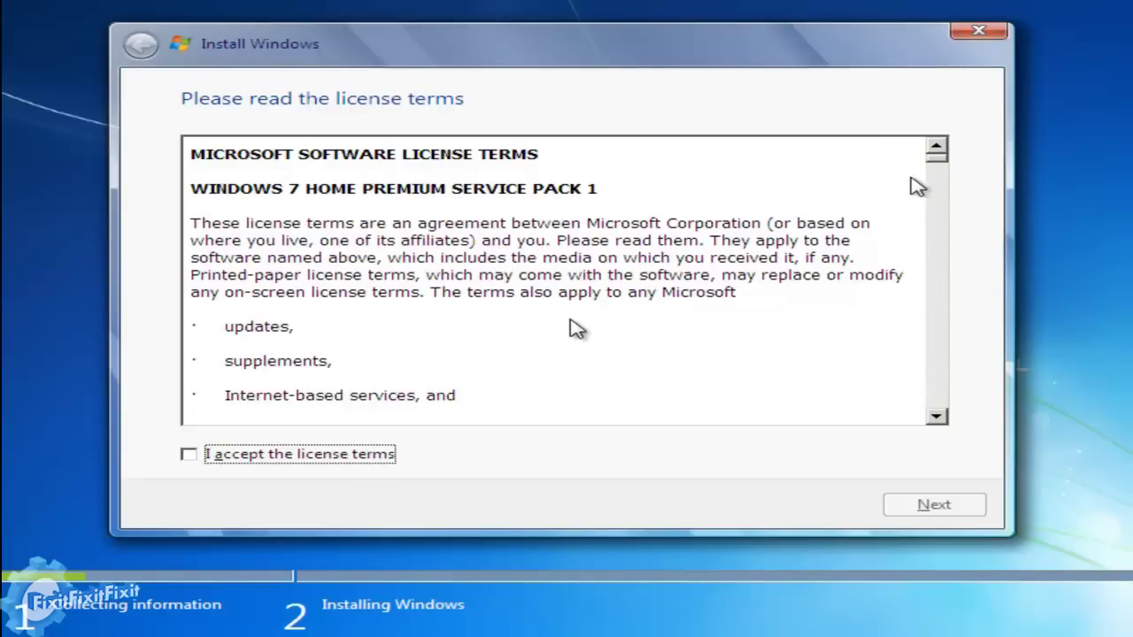
Scroll through the Windows 7 license and accept its terms to continue.
drag(941, 168, 942, 418)
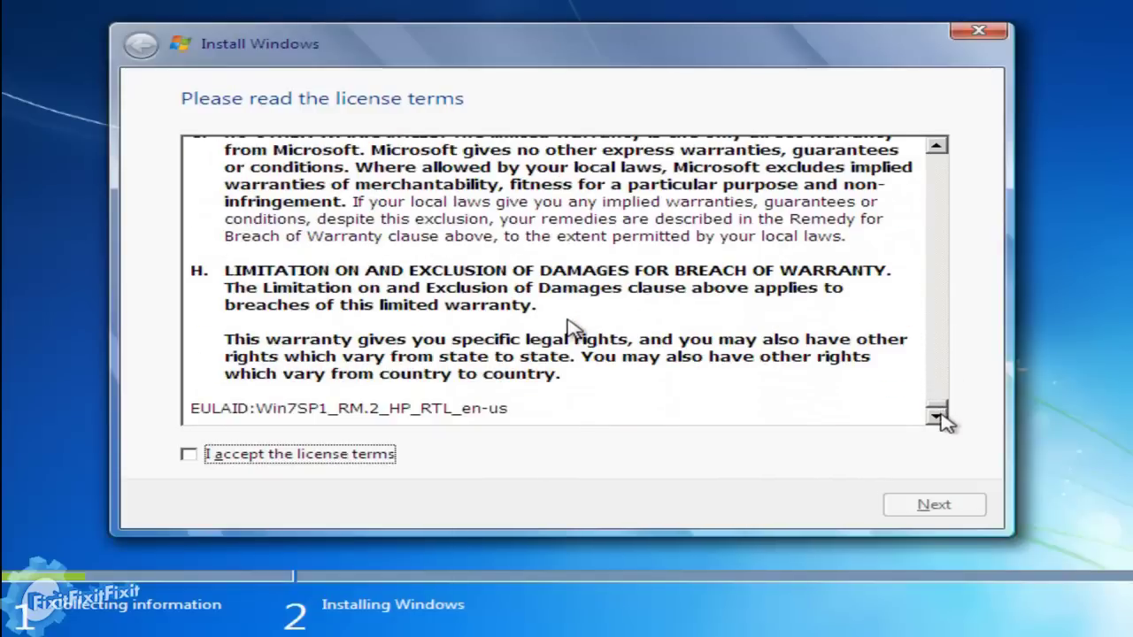
click(189, 456)
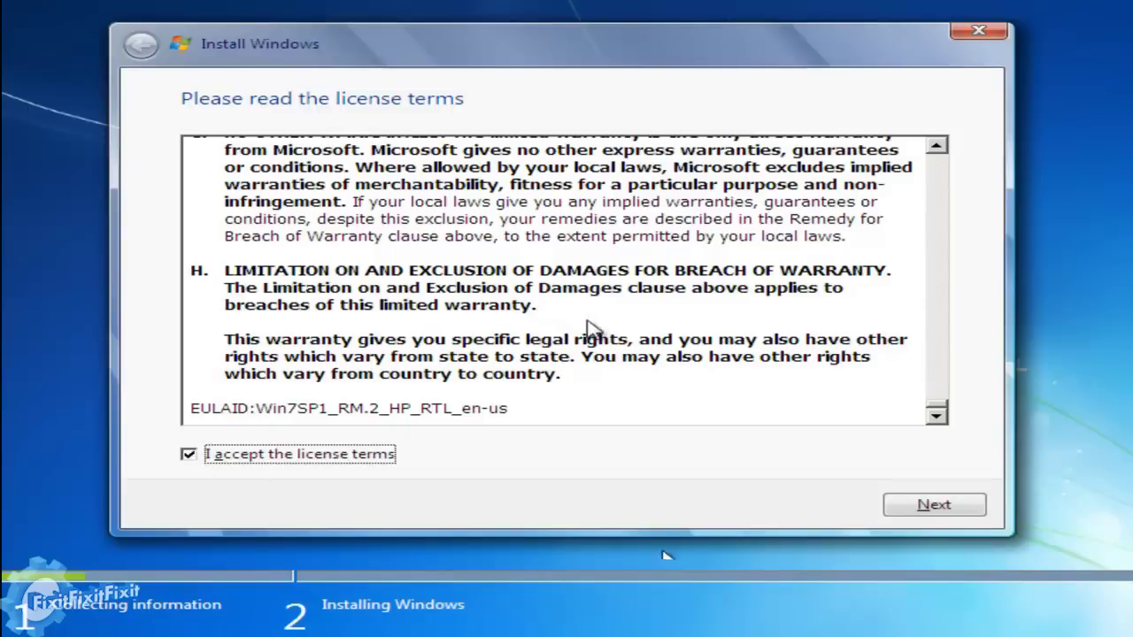
click(936, 510)
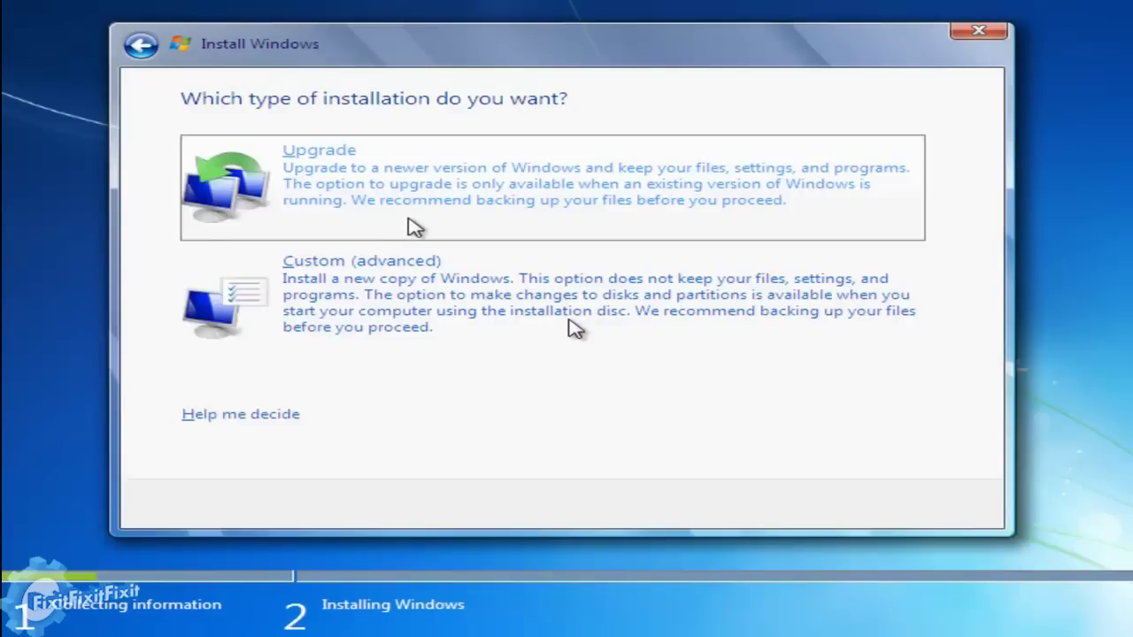
Choose a Custom (advanced) install onto Disk 0's 64 GB of unallocated space.
click(423, 301)
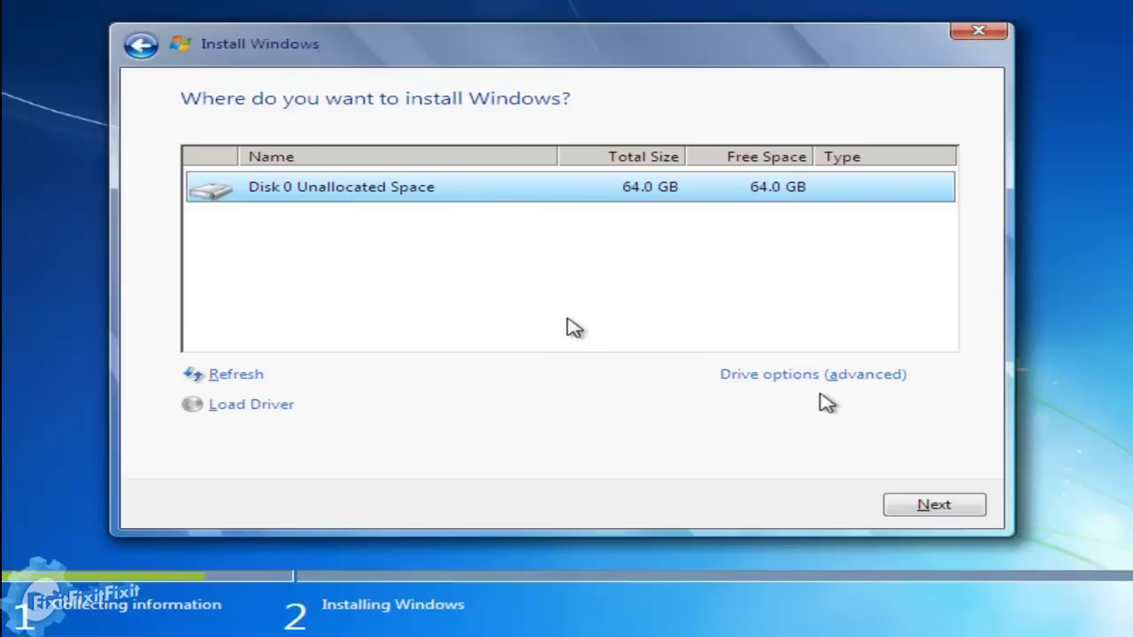
click(954, 510)
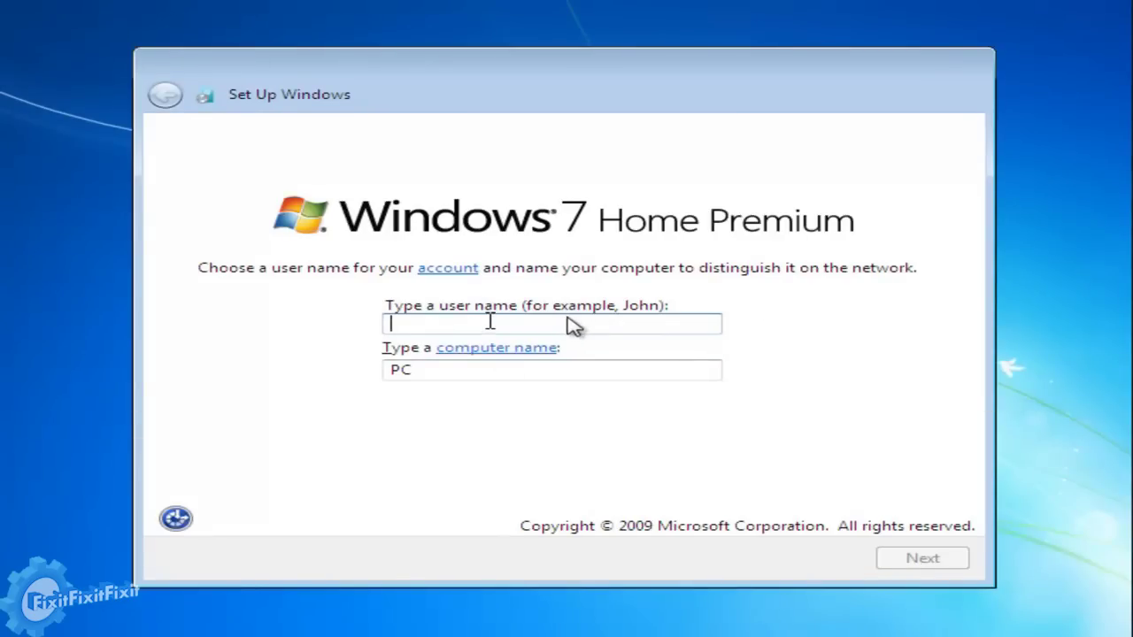
Enter the user name and replace the default computer name with 'mrfixitscomp'.
text(fixitfixitfixit)
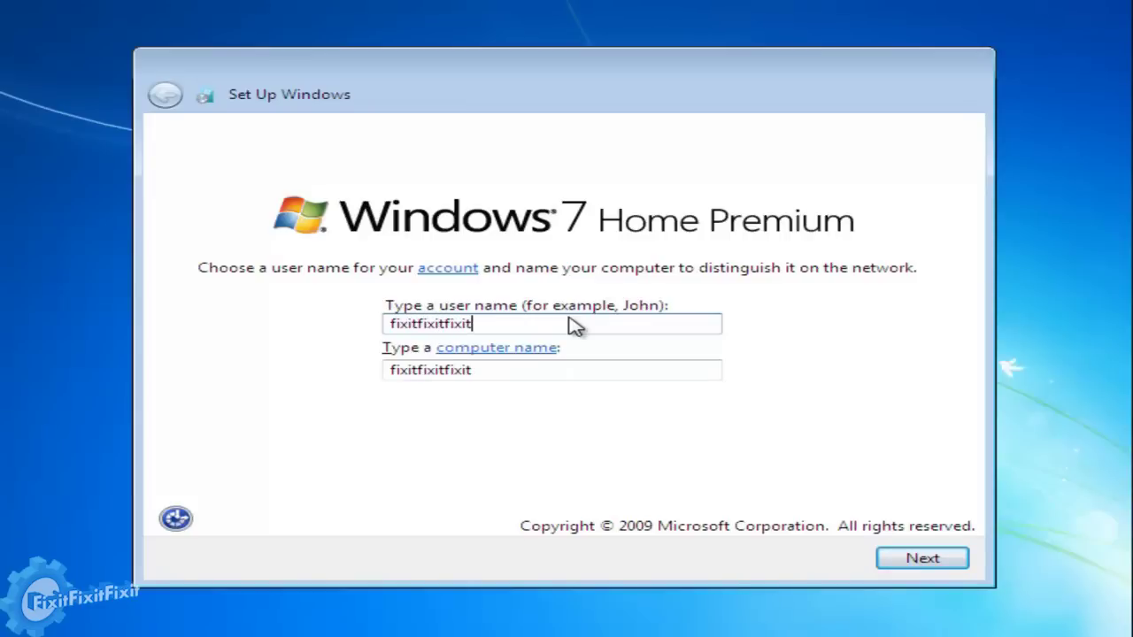
click(600, 375)
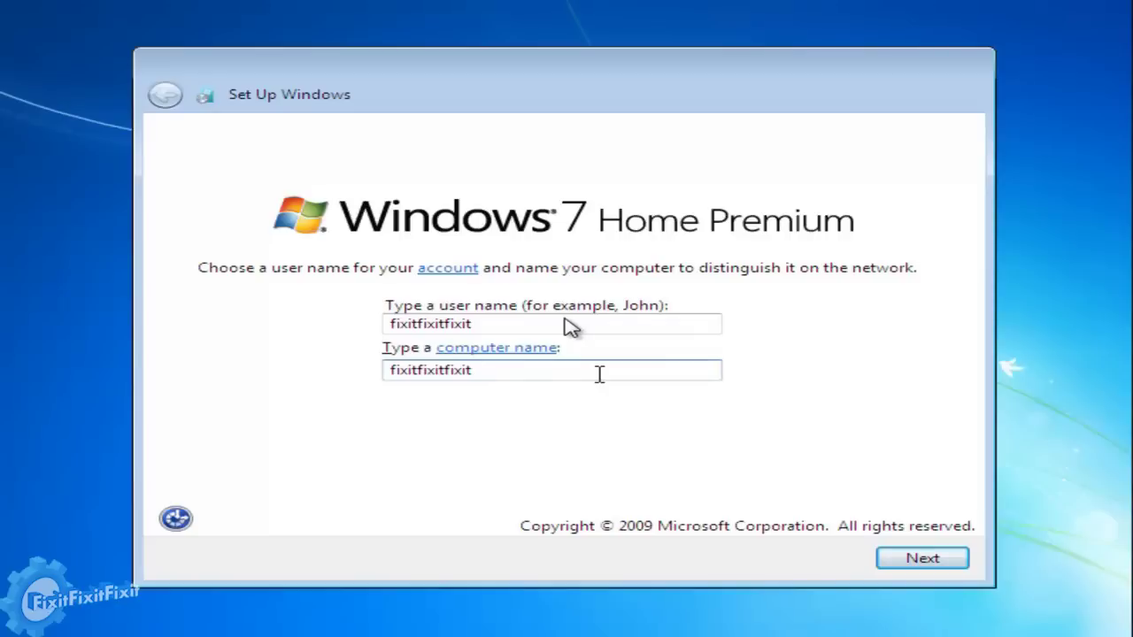
key(BackSpace)
key(BackSpace)
key(BackSpace)
key(BackSpace)
key(BackSpace)
key(BackSpace)
key(BackSpace)
key(BackSpace)
key(BackSpace)
key(BackSpace)
key(BackSpace)
key(BackSpace)
key(BackSpace)
key(BackSpace)
key(BackSpace)
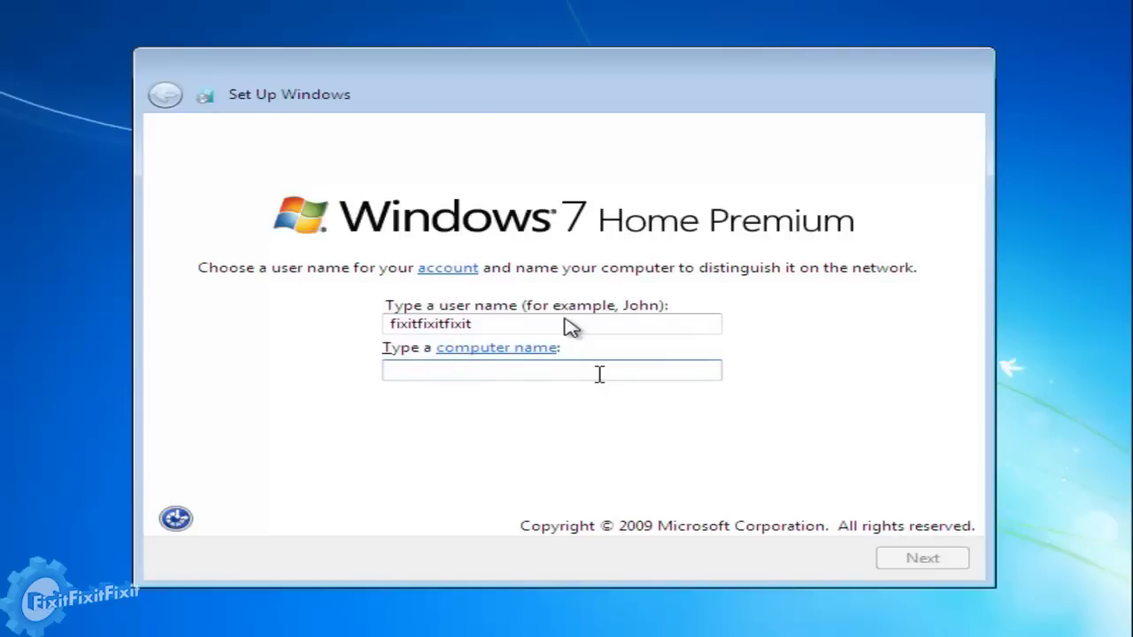
text(mrfixitscomp)
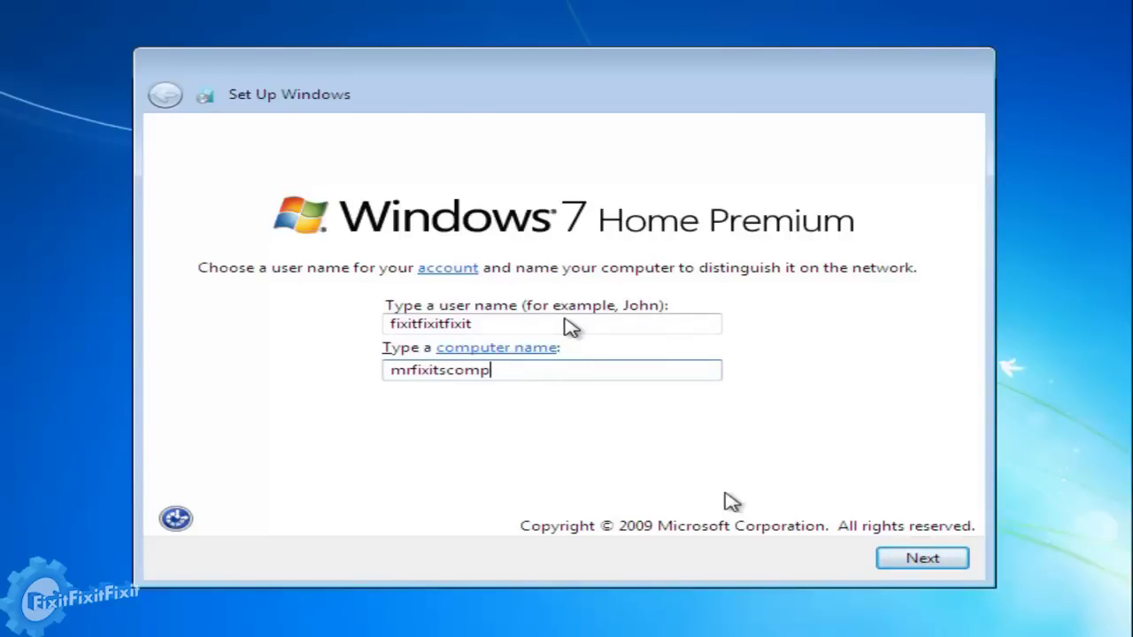
click(948, 567)
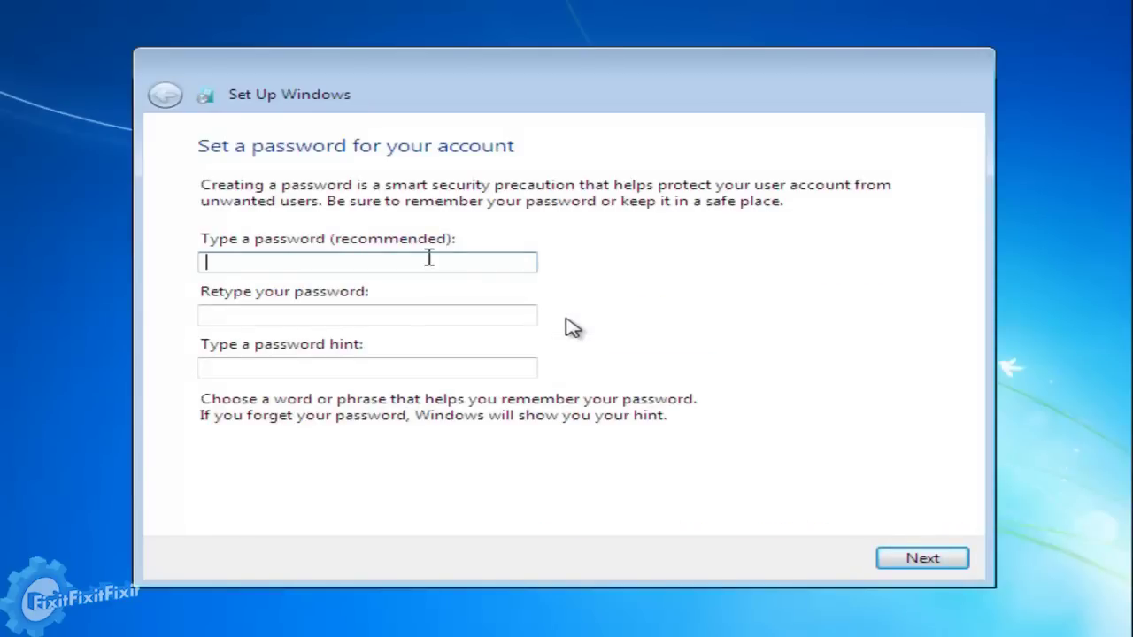
Set and confirm the account password, with the hint 'so tasty'.
key(Tab)
key(Tab)
key(BackSpace)
key(BackSpace)
key(BackSpace)
key(BackSpace)
key(BackSpace)
key(BackSpace)
key(BackSpace)
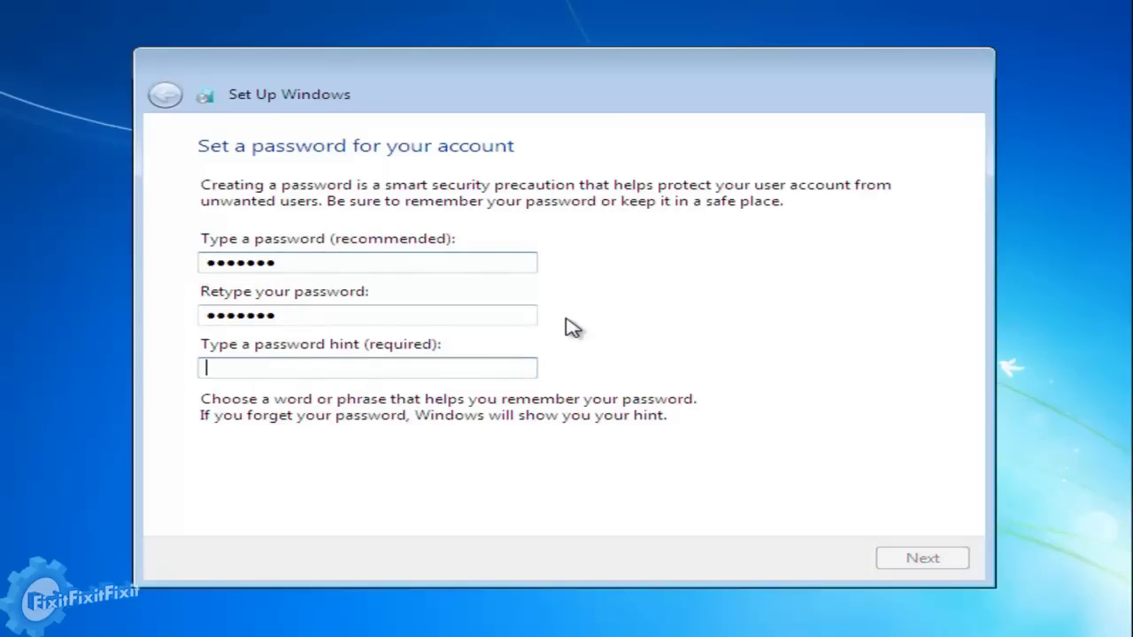
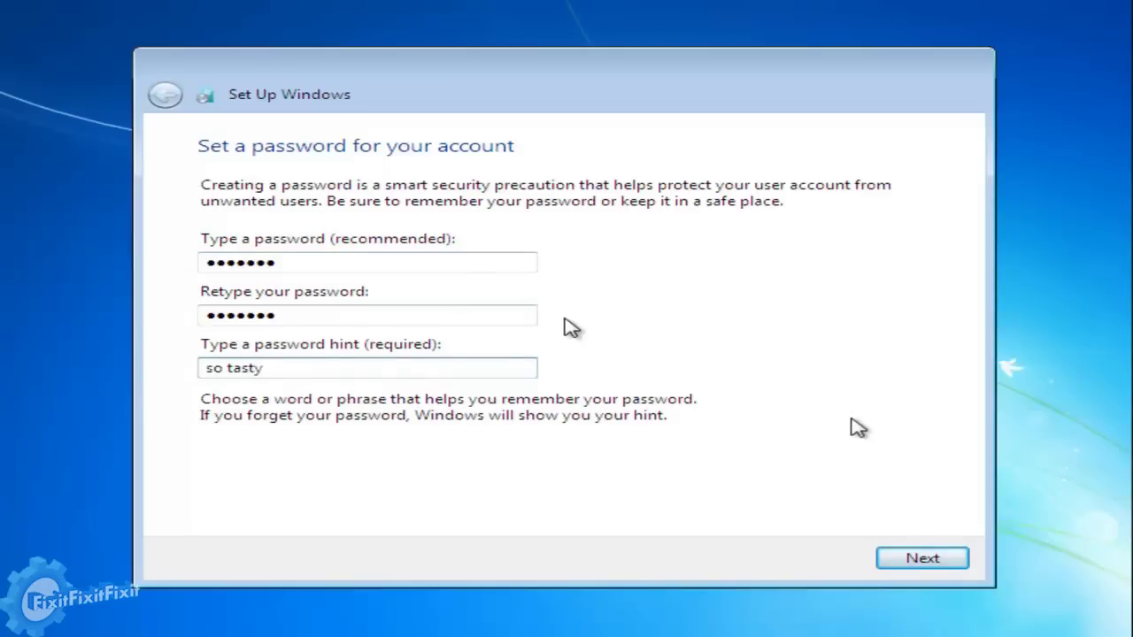
click(911, 549)
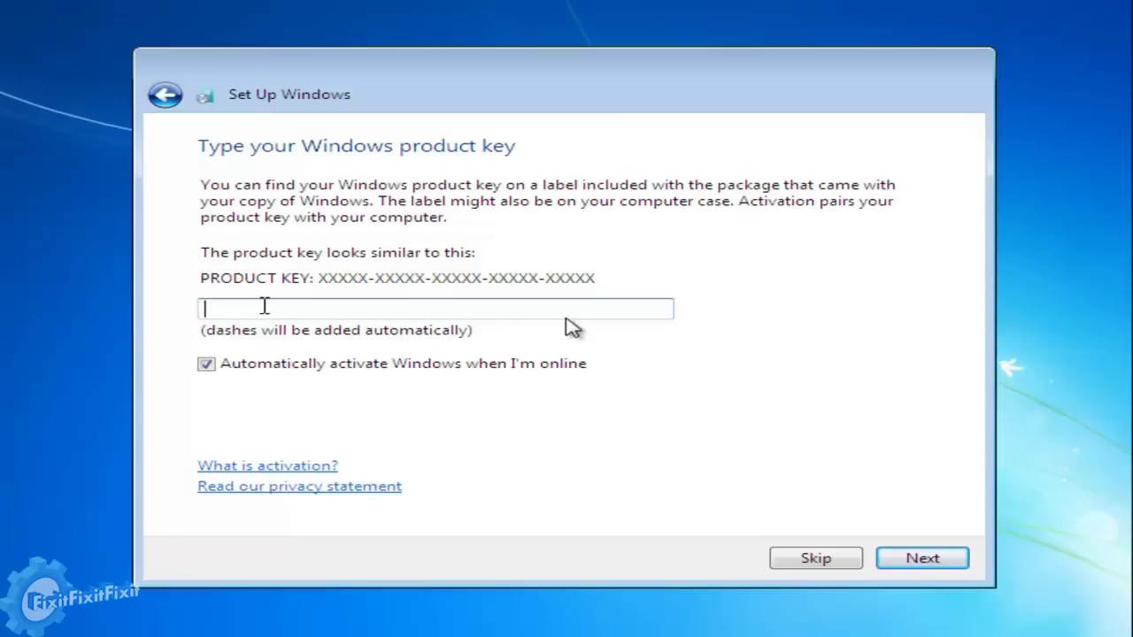
Enter the 25-character Windows product key, leaving automatic activation on.
text(xxxxx-)
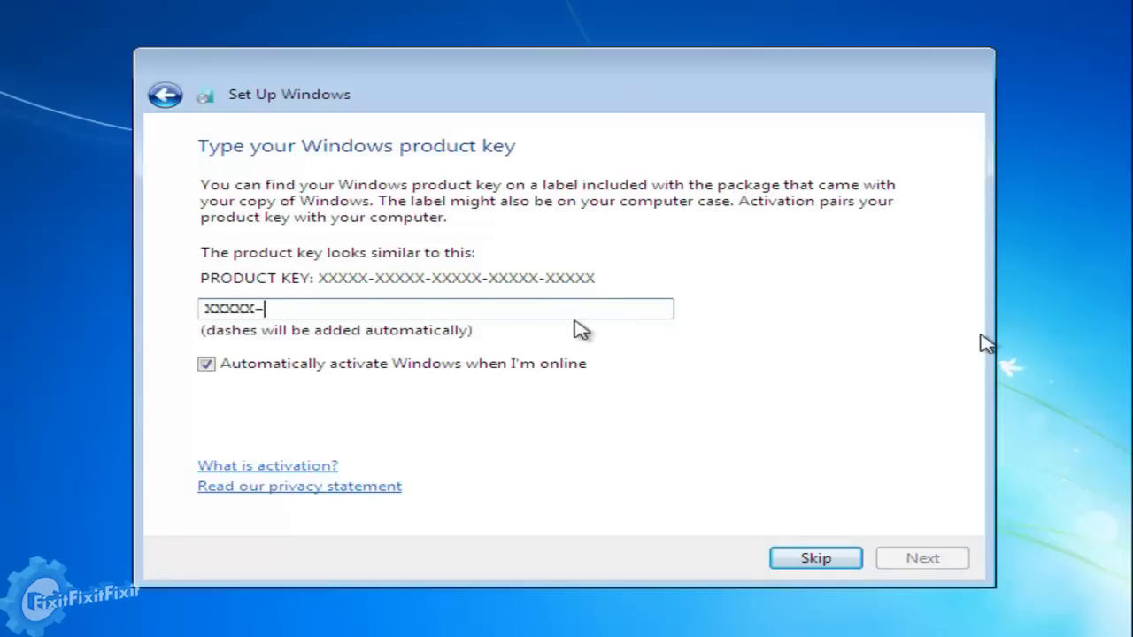
key(ctrl+a)
key(BackSpace)
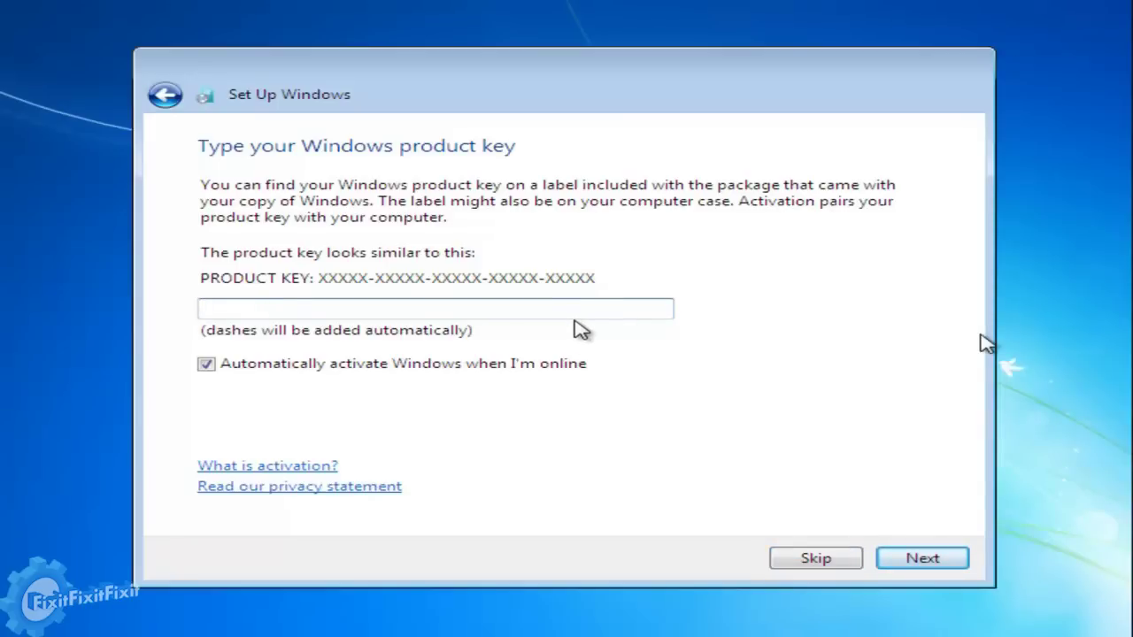
text(xxxxxxxxxxx-xxxx)
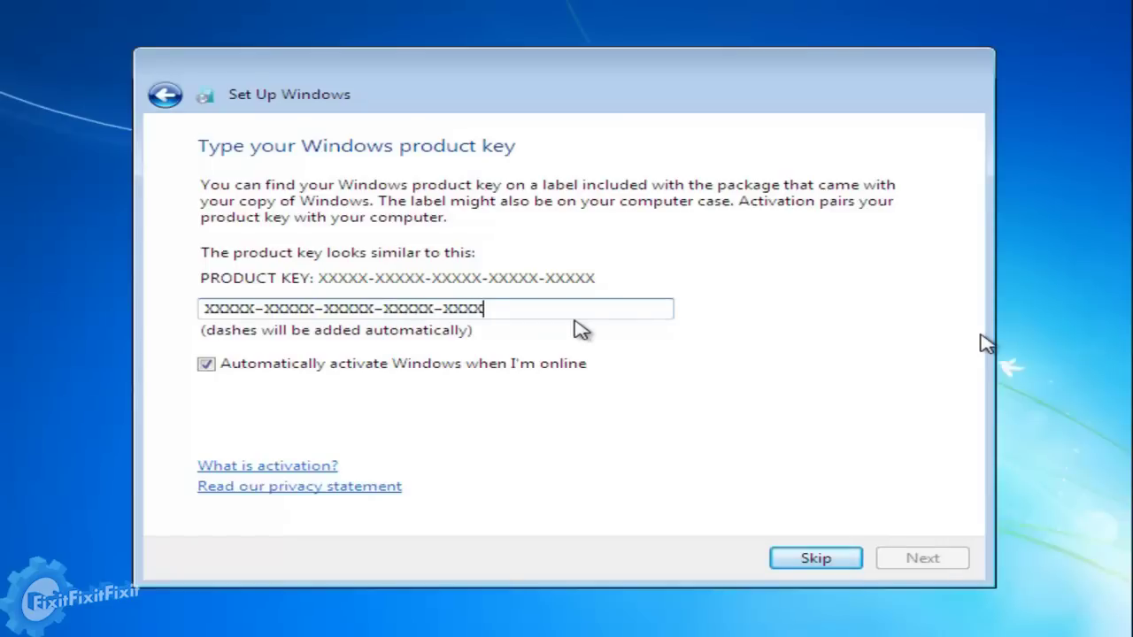
text(xxxxxxxxxx)
click(944, 556)
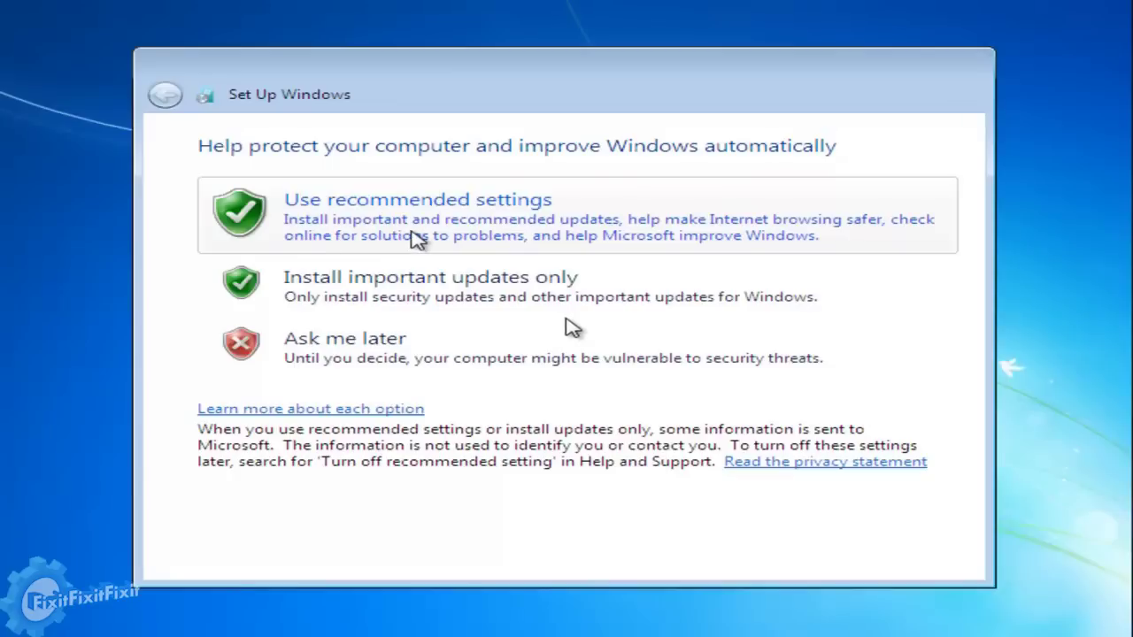
Use recommended protection settings and set the time zone to (UTC-05:00) Eastern Time (US & Canada).
click(416, 237)
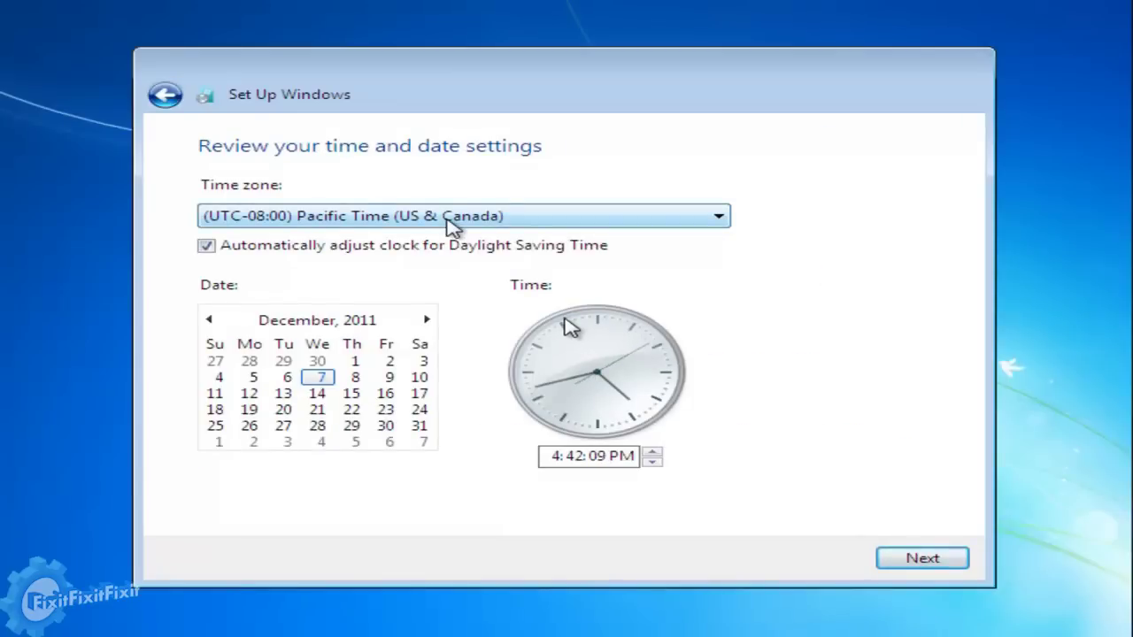
click(454, 223)
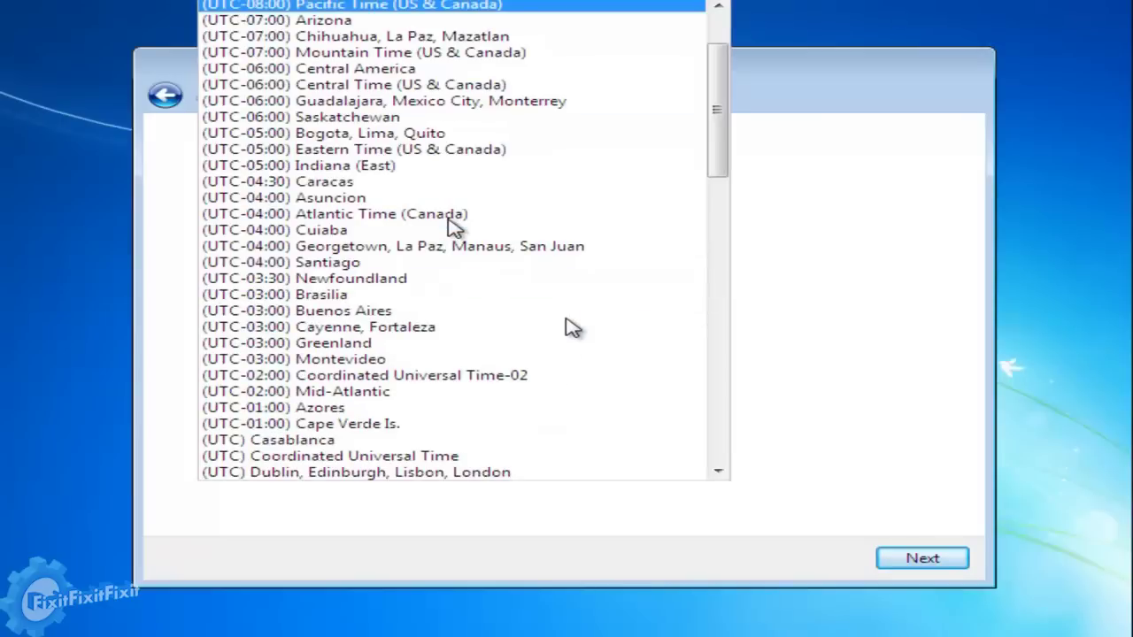
click(405, 152)
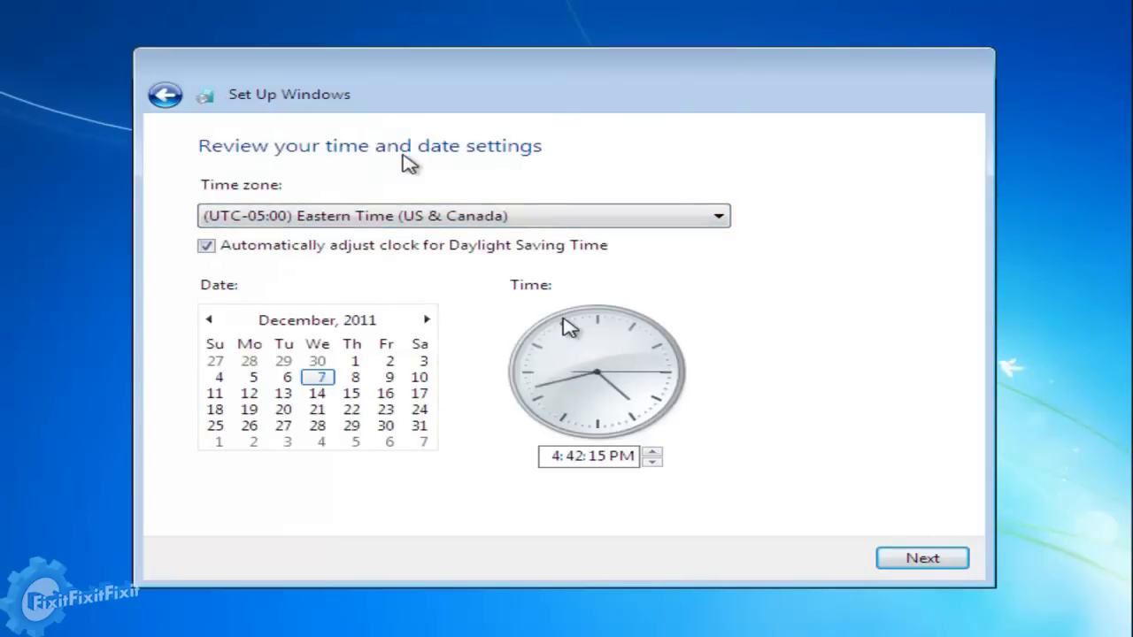
click(931, 567)
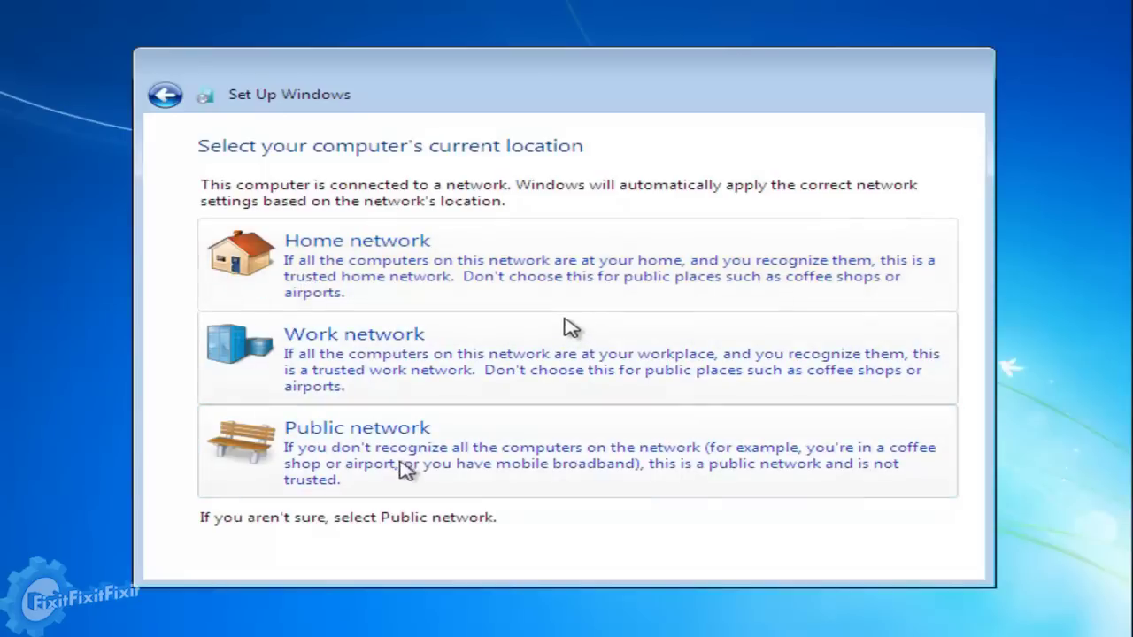
Choose Home network as the computer's current location.
click(469, 270)
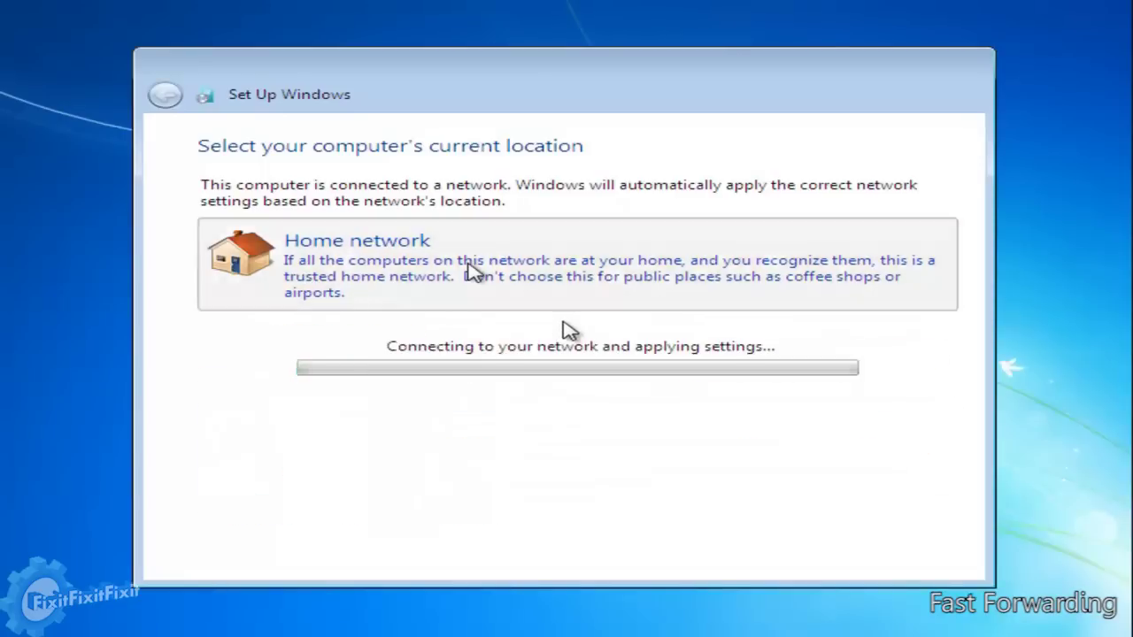